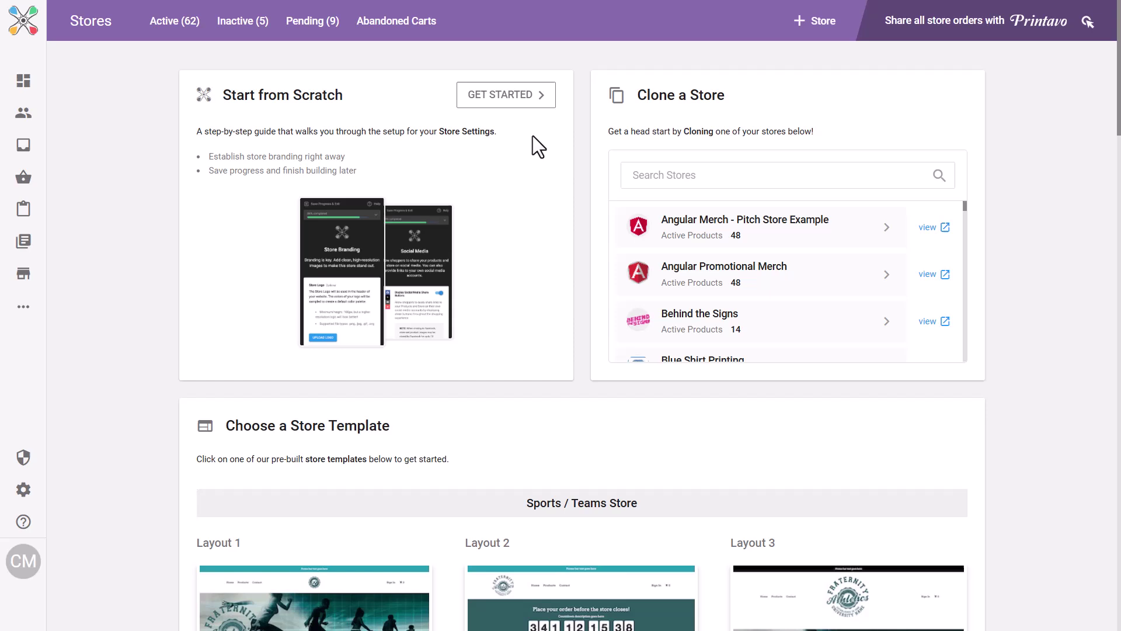
Step: Filter the clonable stores with 'q' to show Quick templates and scroll through them
left_click(658, 181)
type("q")
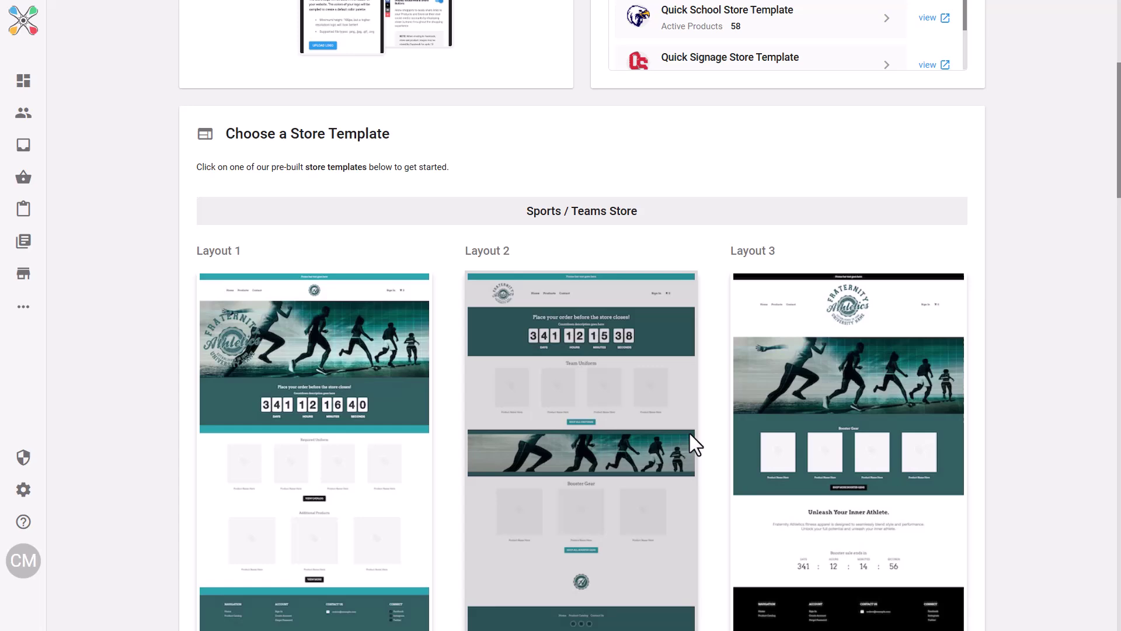
scroll(689, 433, "down", 2)
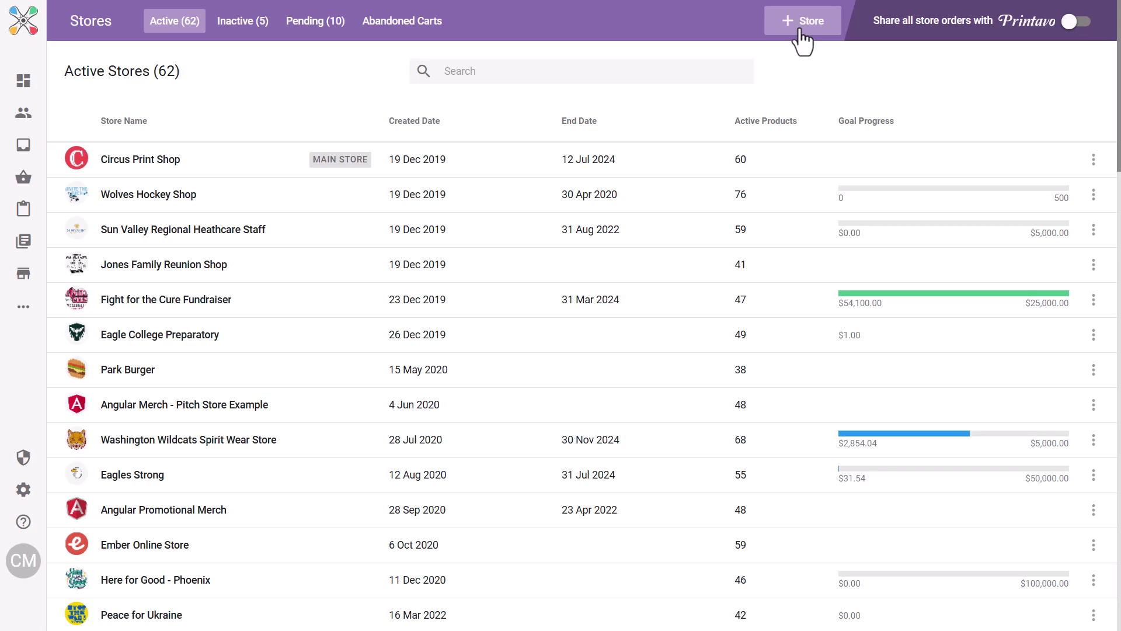
Step: Start a new store, enter the from-scratch setup, then exit back to the new-store options
left_click(802, 34)
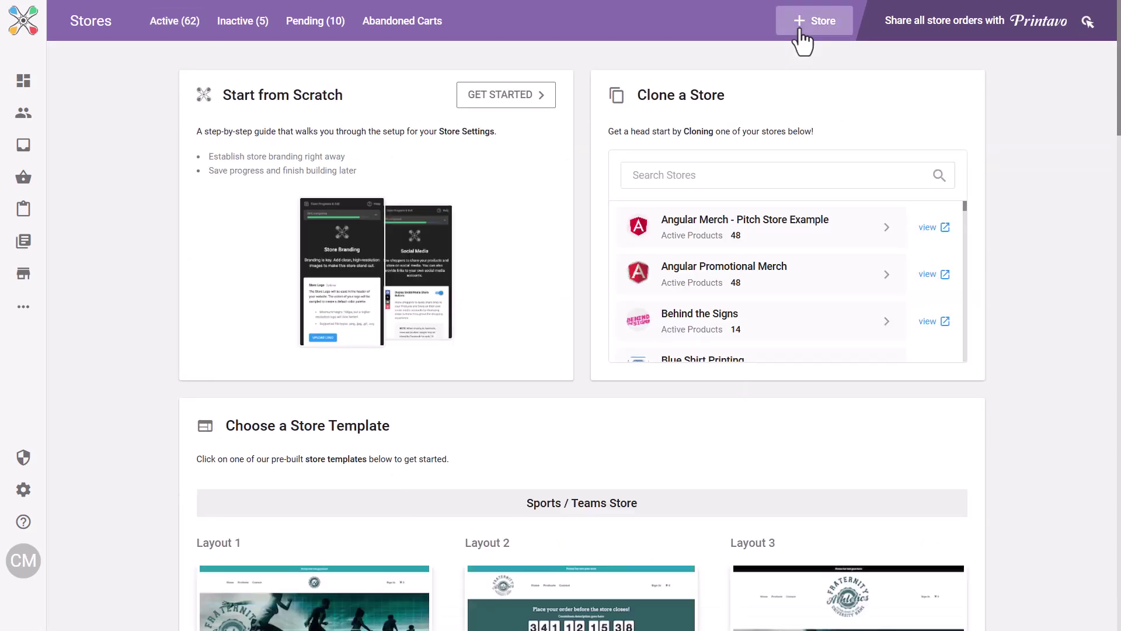
left_click(549, 104)
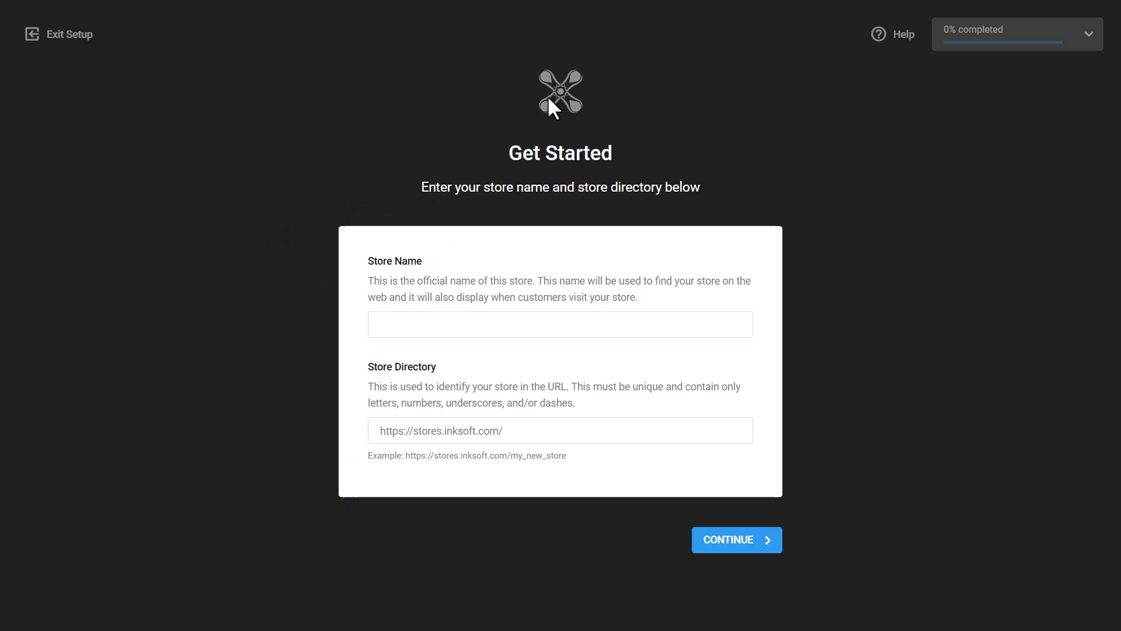
left_click(58, 41)
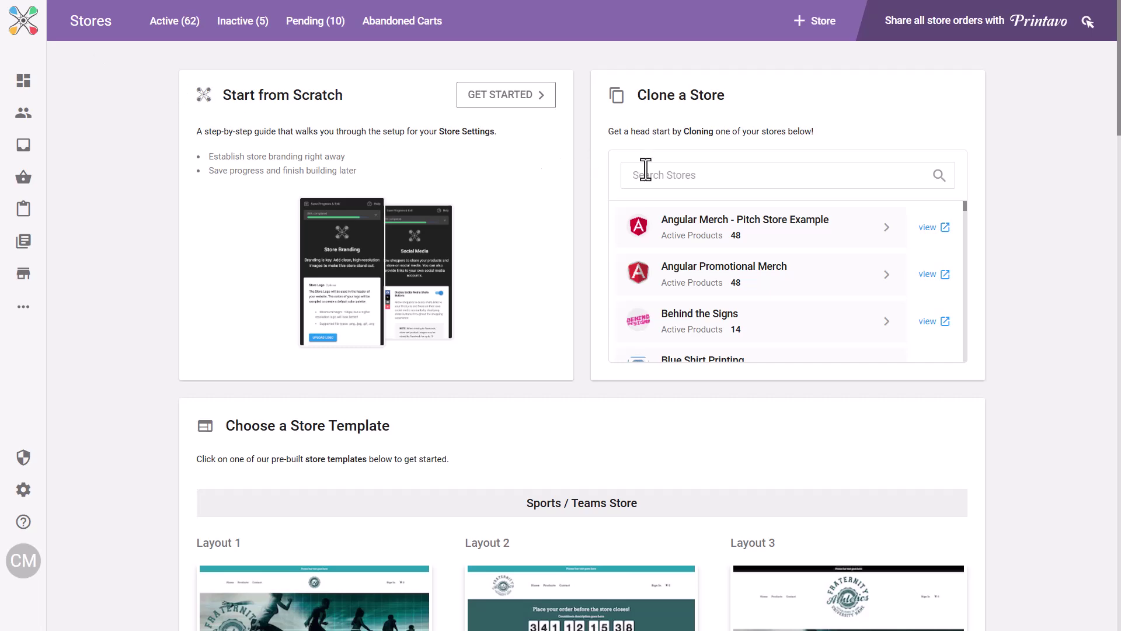
Step: Clone a Central Boosters store as Northwest Vikings with matching directory, including products and store art
scroll(701, 286, "down", 3)
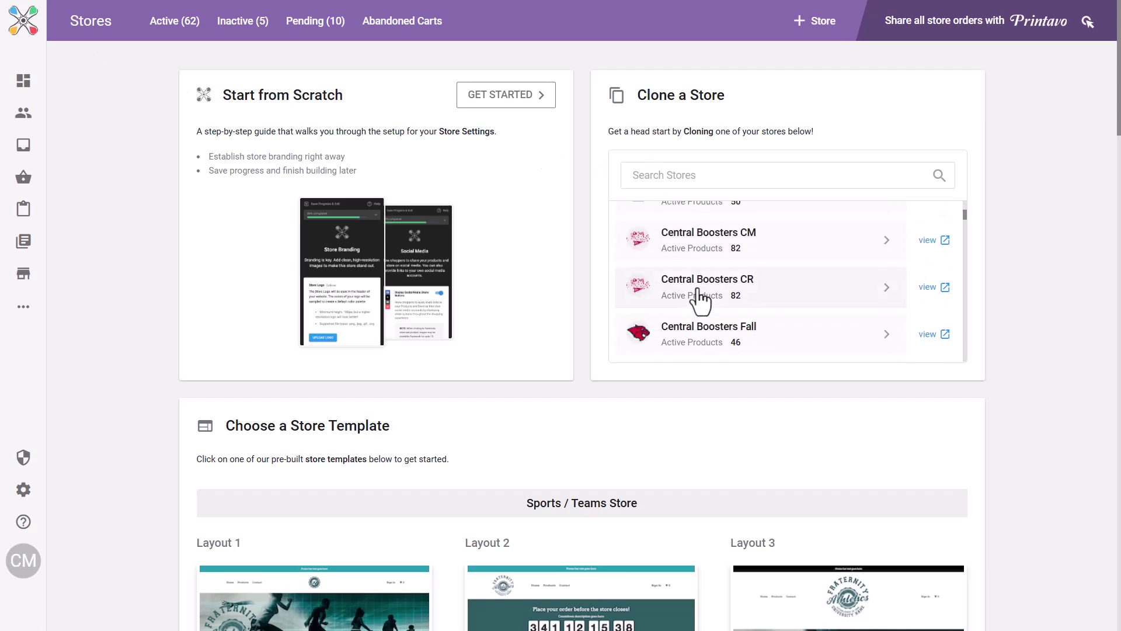
left_click(703, 344)
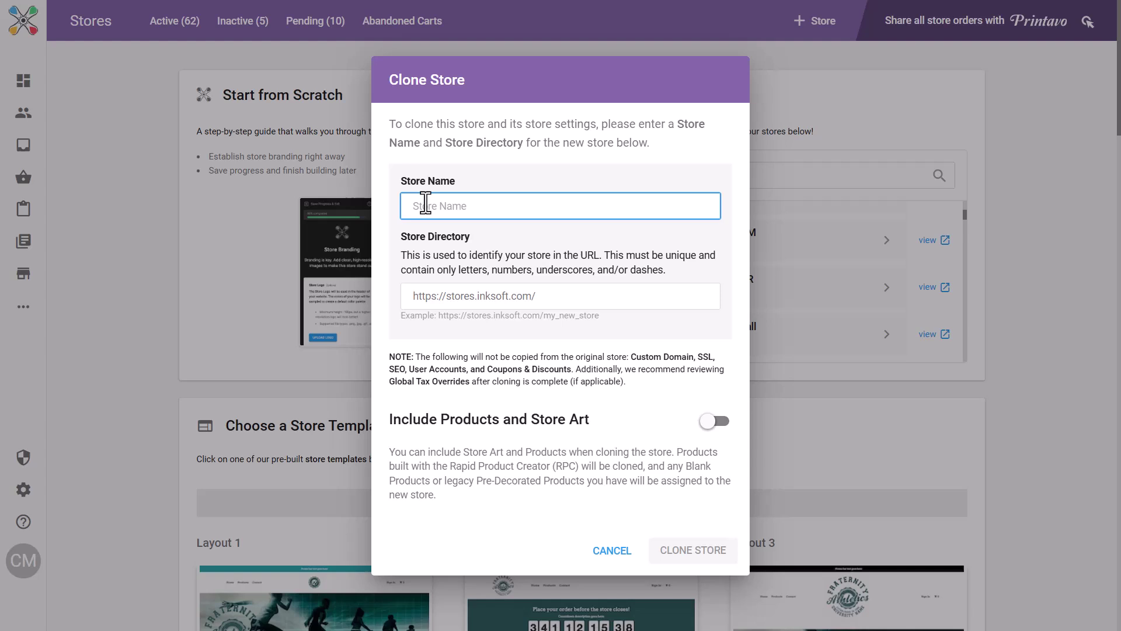
type("Northwest Vikings")
left_click(571, 293)
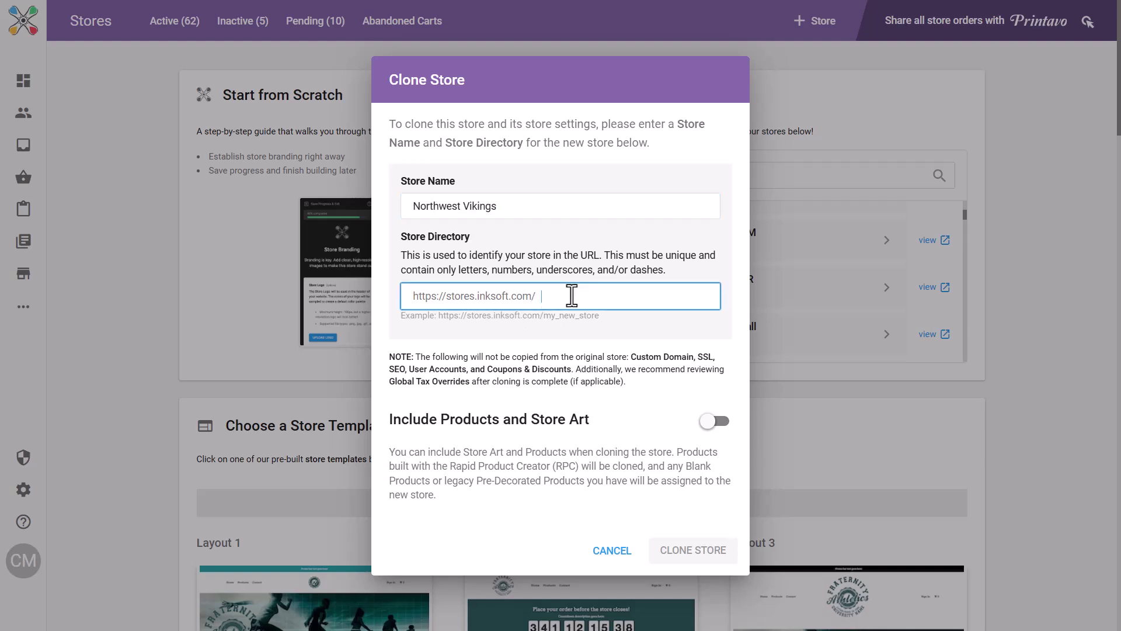
type("Northwest_Vikings")
left_click(714, 421)
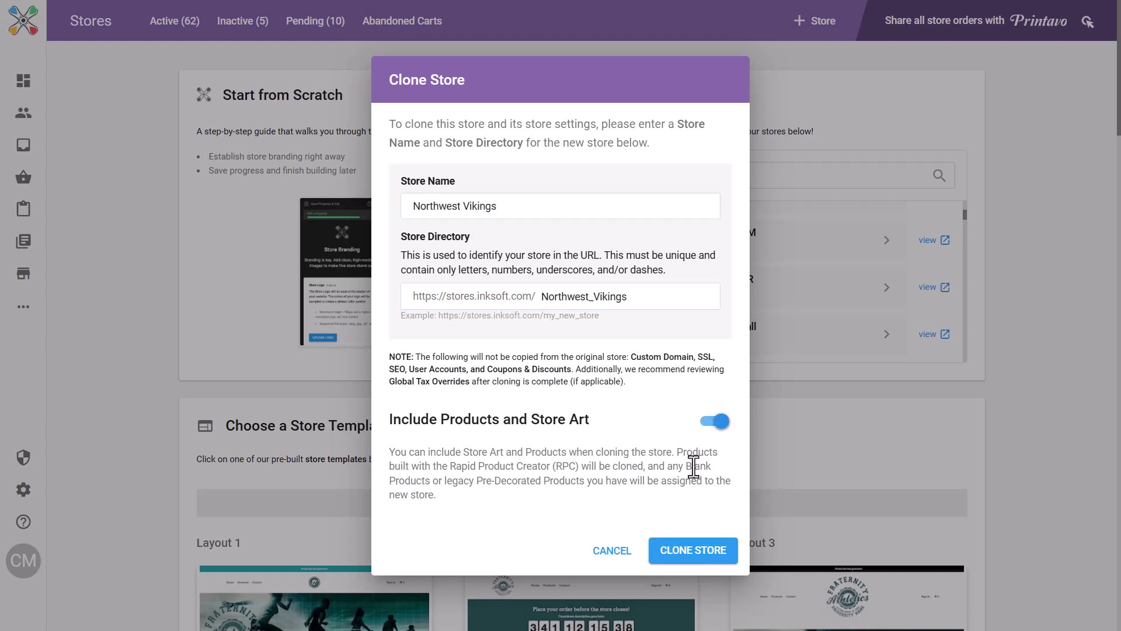
left_click(685, 552)
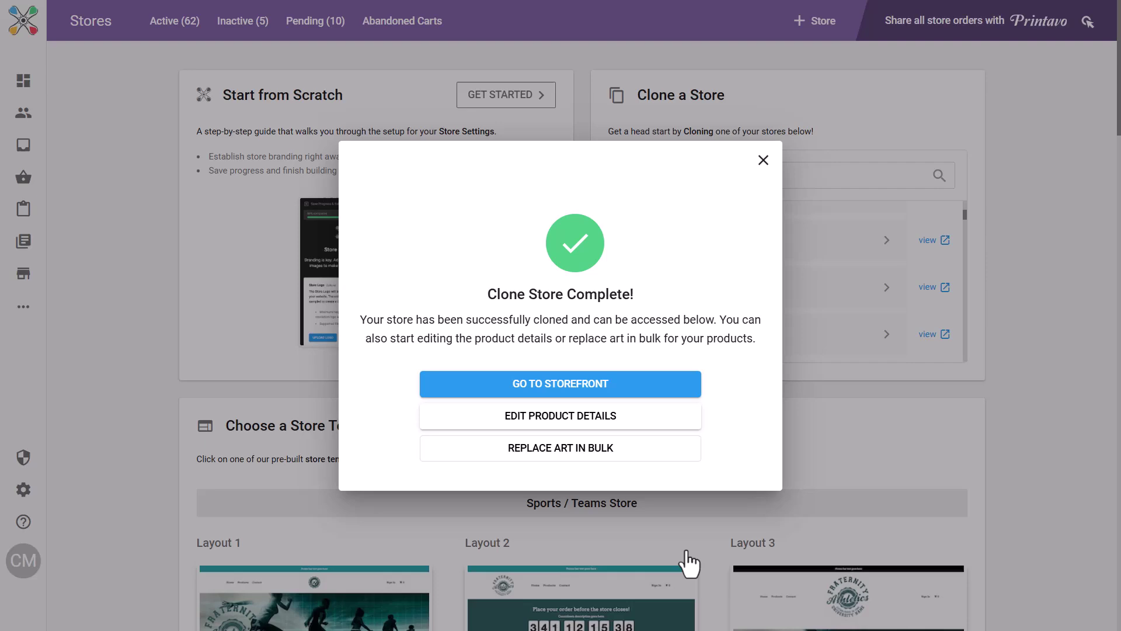
Step: Start bulk art replacement by choosing a new file for the Central Basketball artwork
left_click(585, 462)
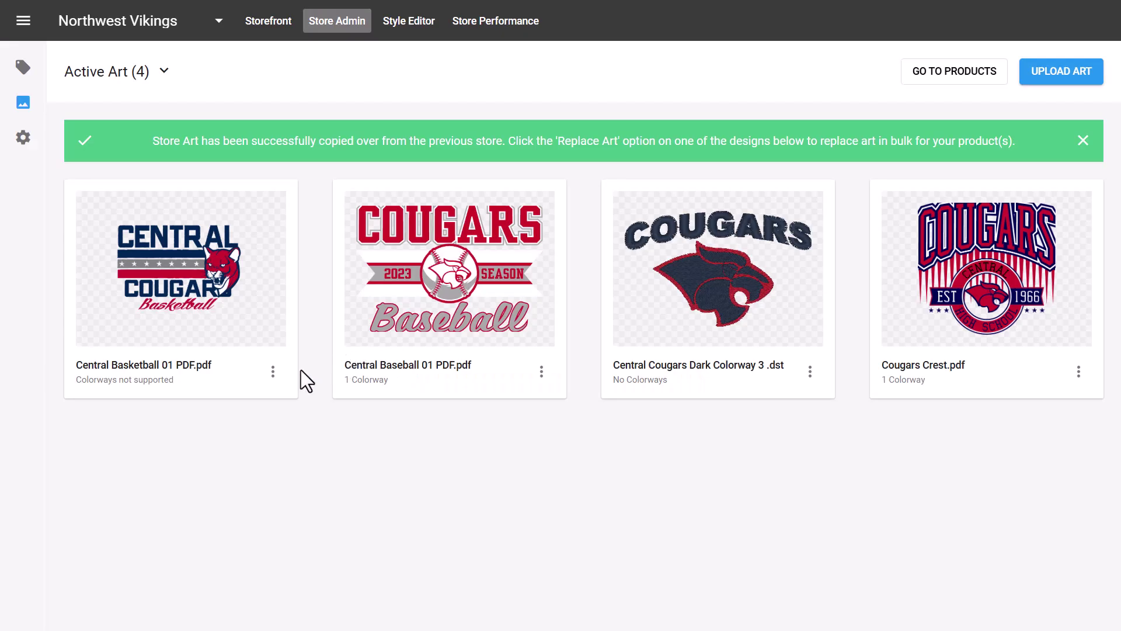
left_click(272, 371)
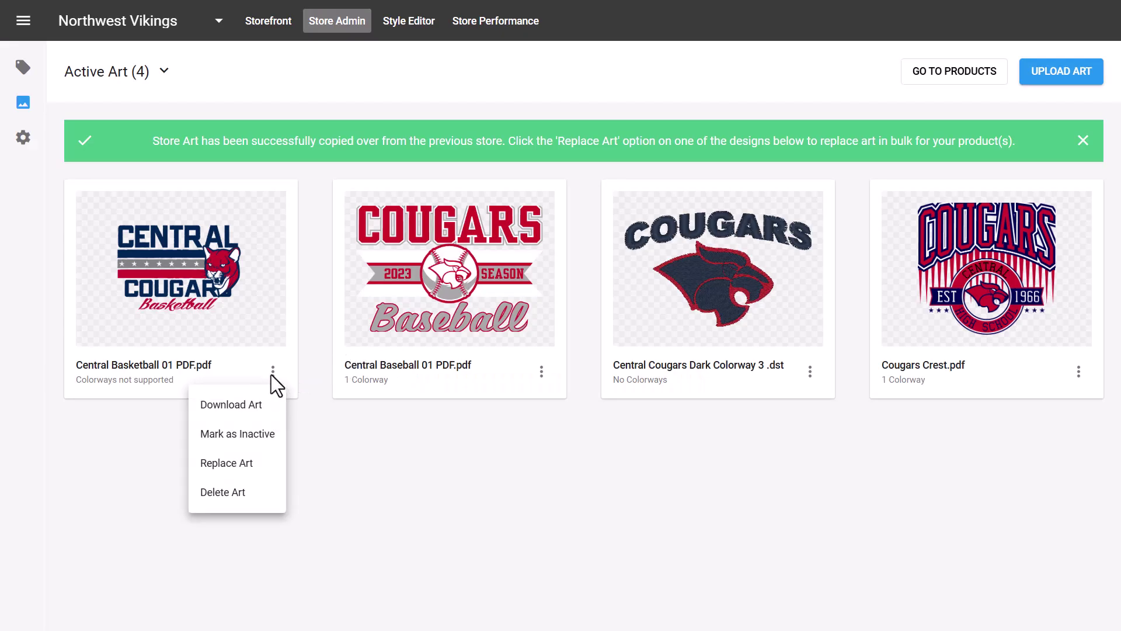
left_click(226, 464)
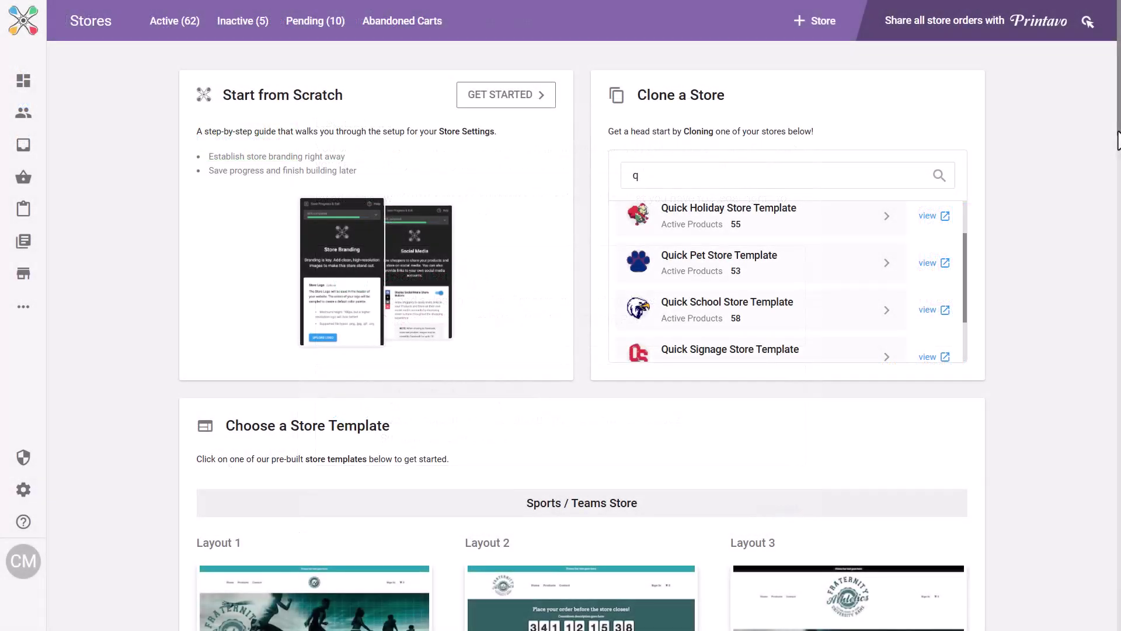
Step: Scroll down the store template gallery to reach the Corporate / Retail layouts
left_click_drag(1117, 140, 1110, 222)
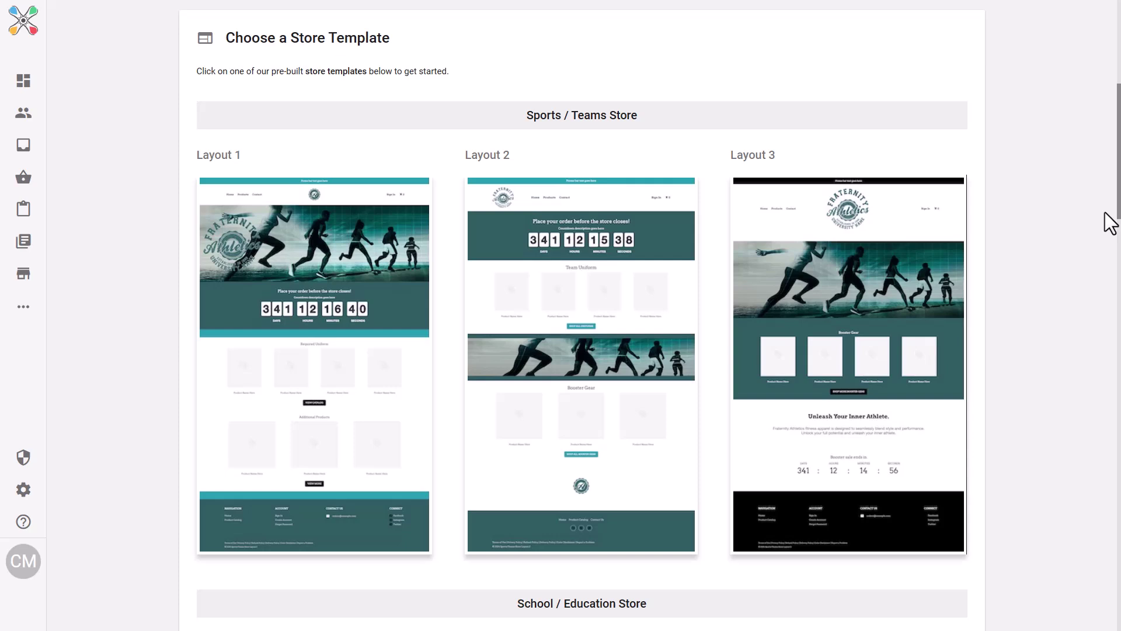
left_click_drag(1110, 222, 1078, 630)
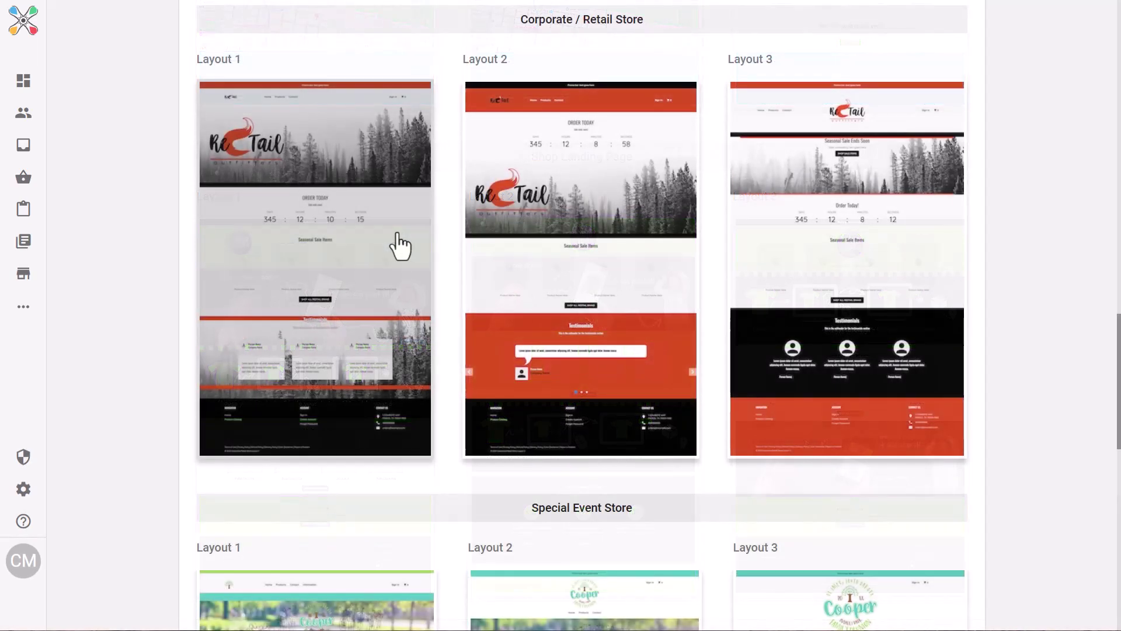
Step: Create the 'Heritage Motors' store with its directory from Corporate / Retail Layout 1, previewing the demo first
left_click(401, 245)
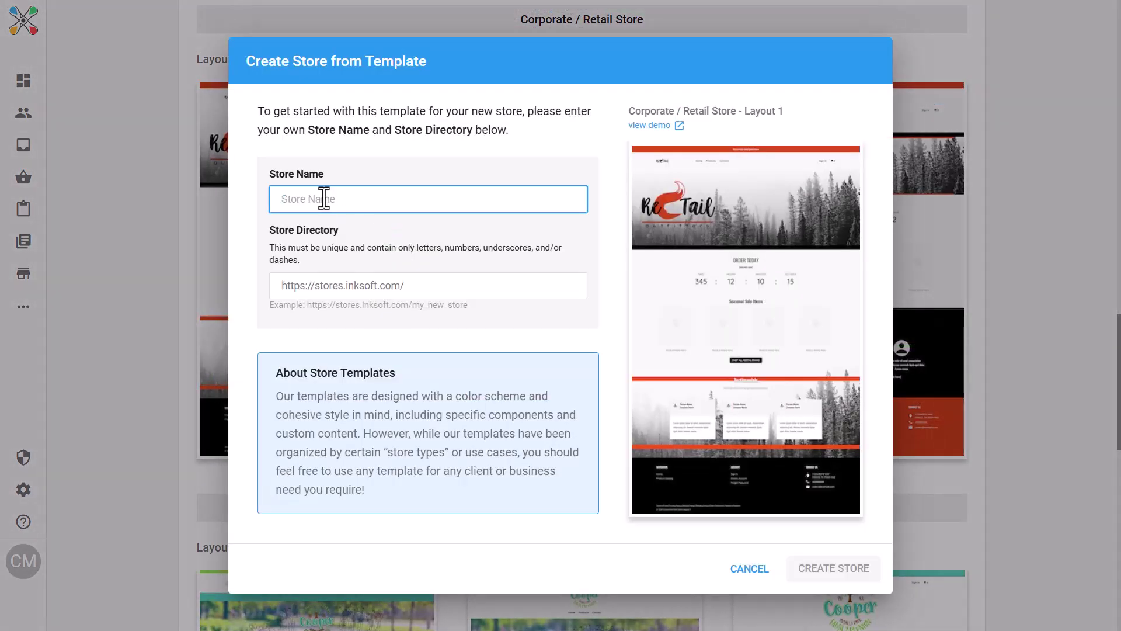
type("Heritage Motors")
left_click(416, 286)
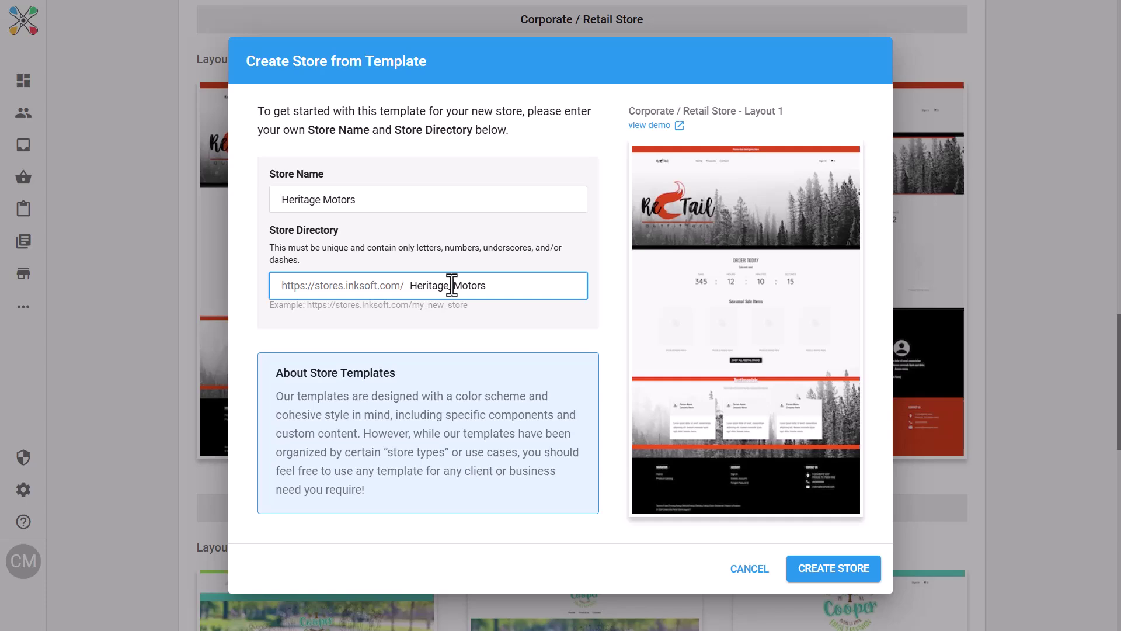
left_click(546, 314)
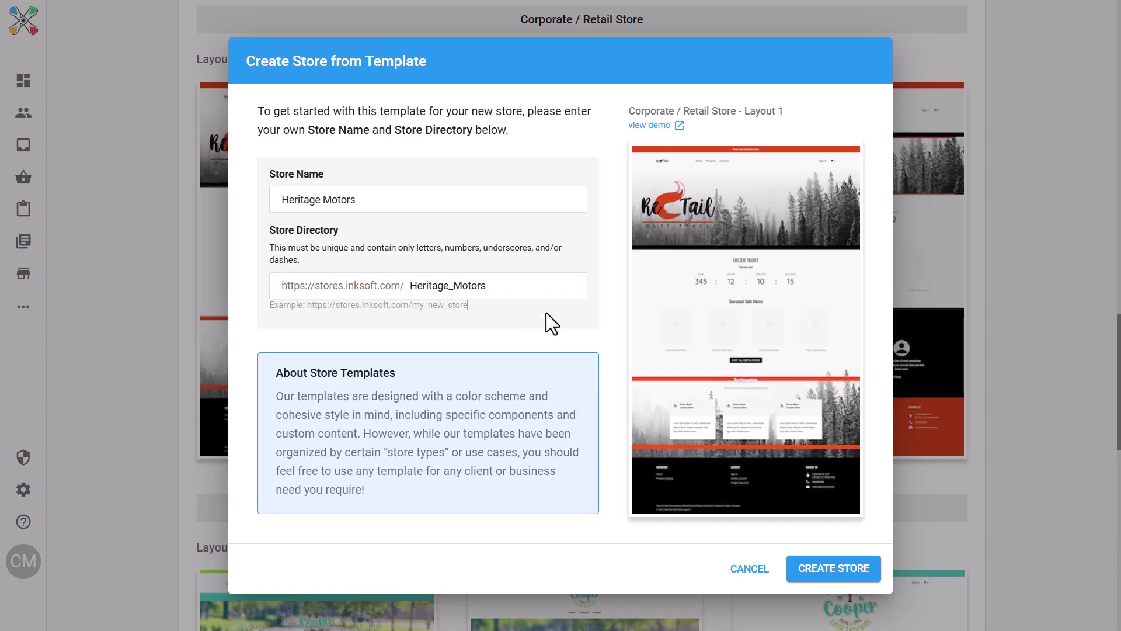
left_click(652, 126)
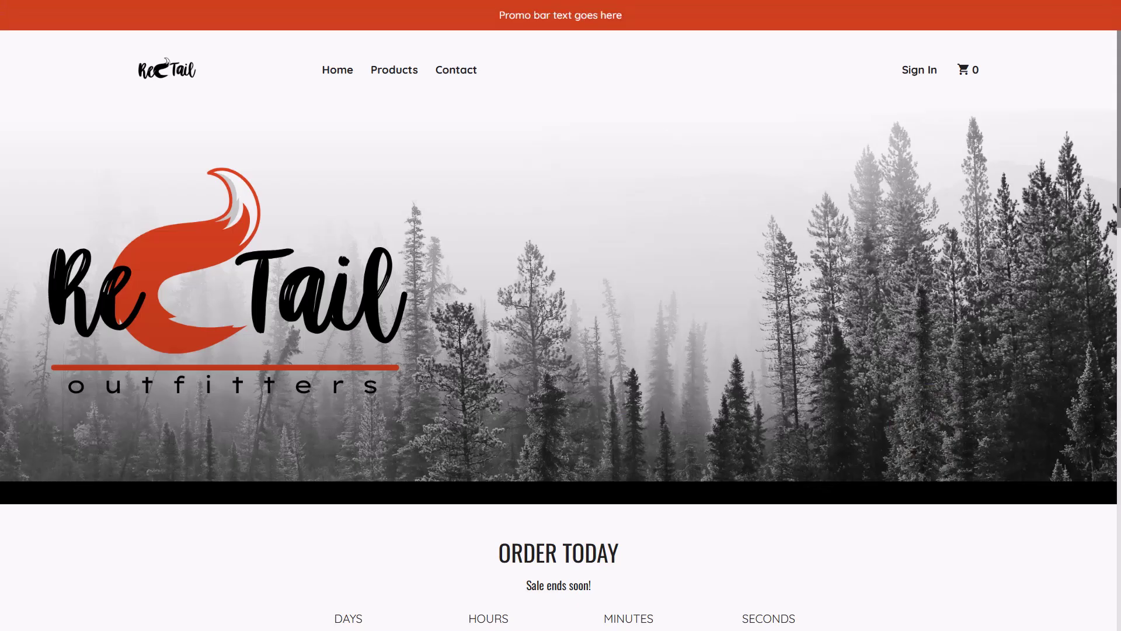
left_click_drag(1113, 182, 1113, 155)
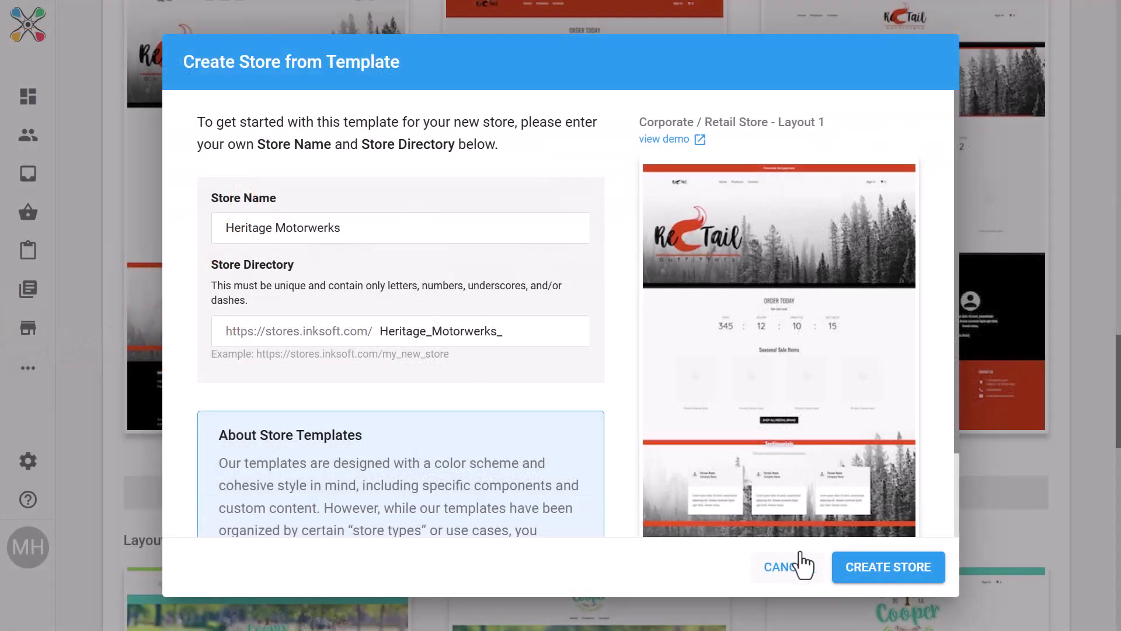
left_click(867, 578)
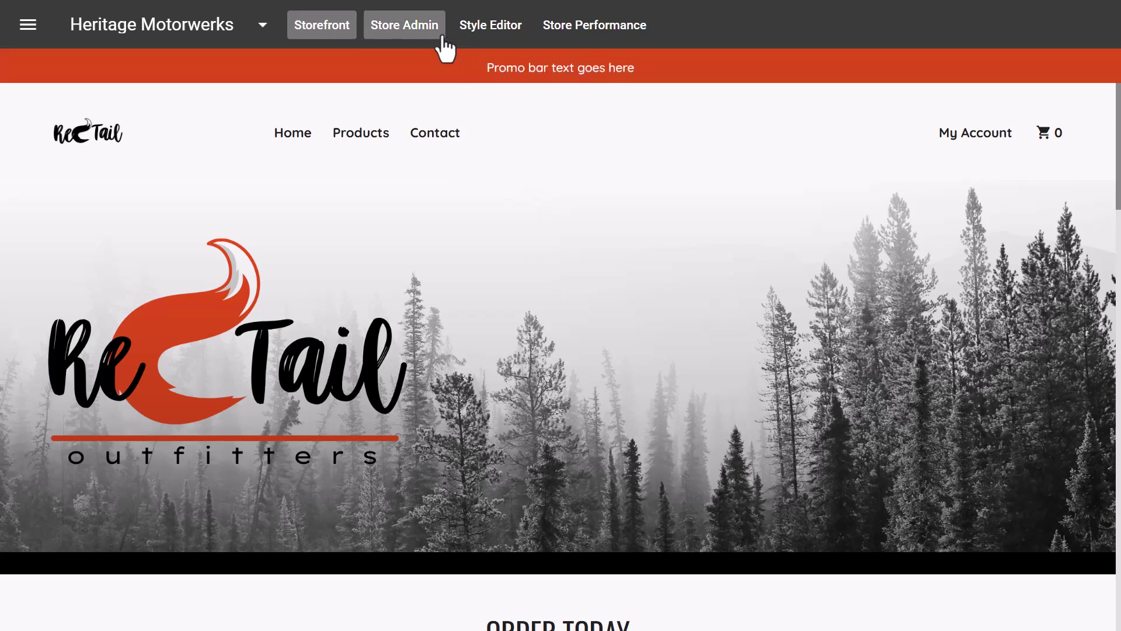
Step: In the Style Editor, make the promo bar background black, then open the featured products section settings
left_click(474, 34)
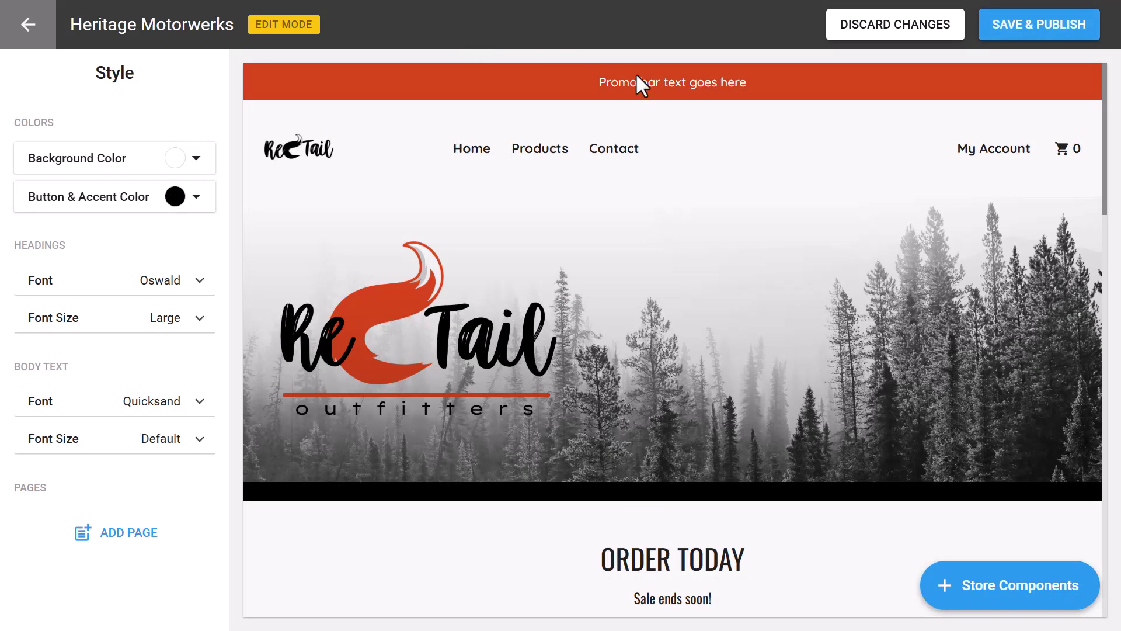
left_click(643, 82)
left_click(194, 159)
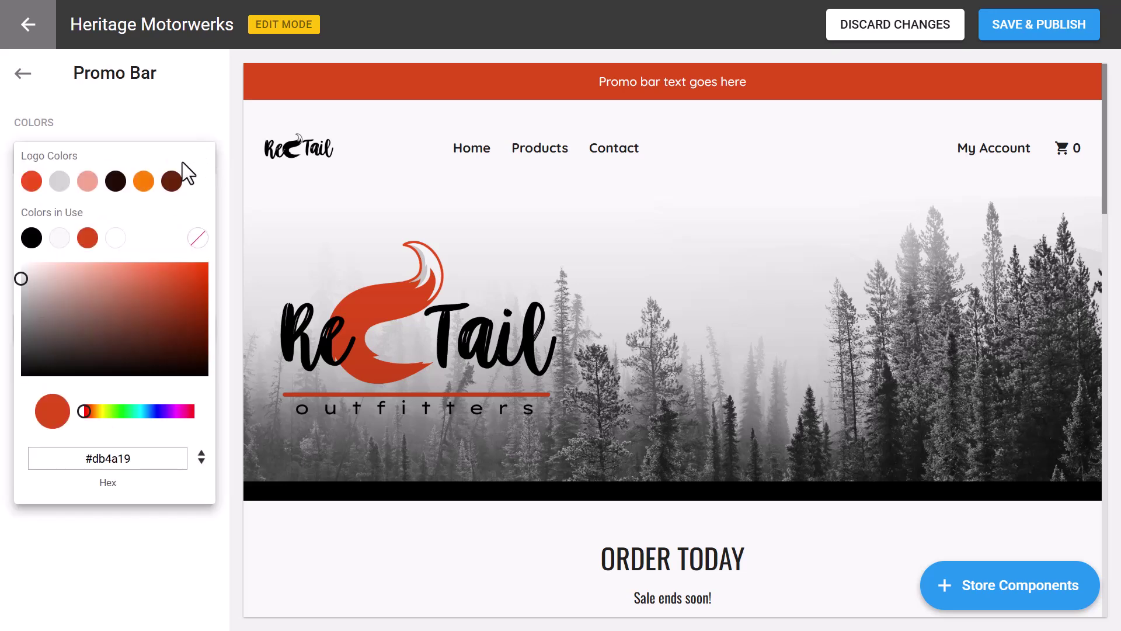
left_click(32, 237)
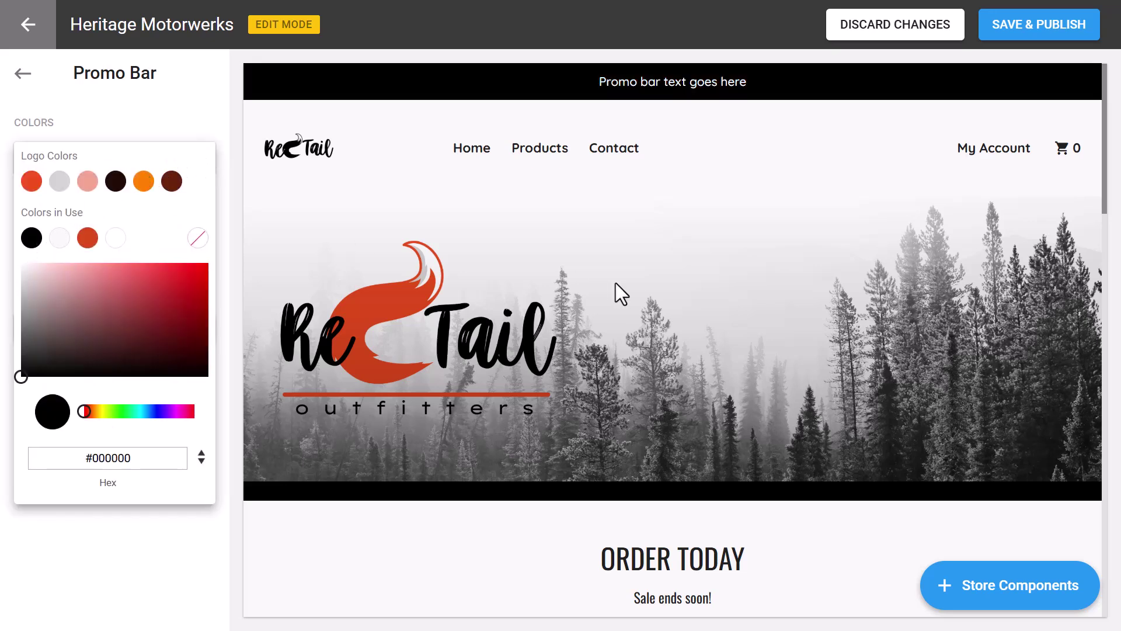
left_click(723, 250)
left_click(940, 587)
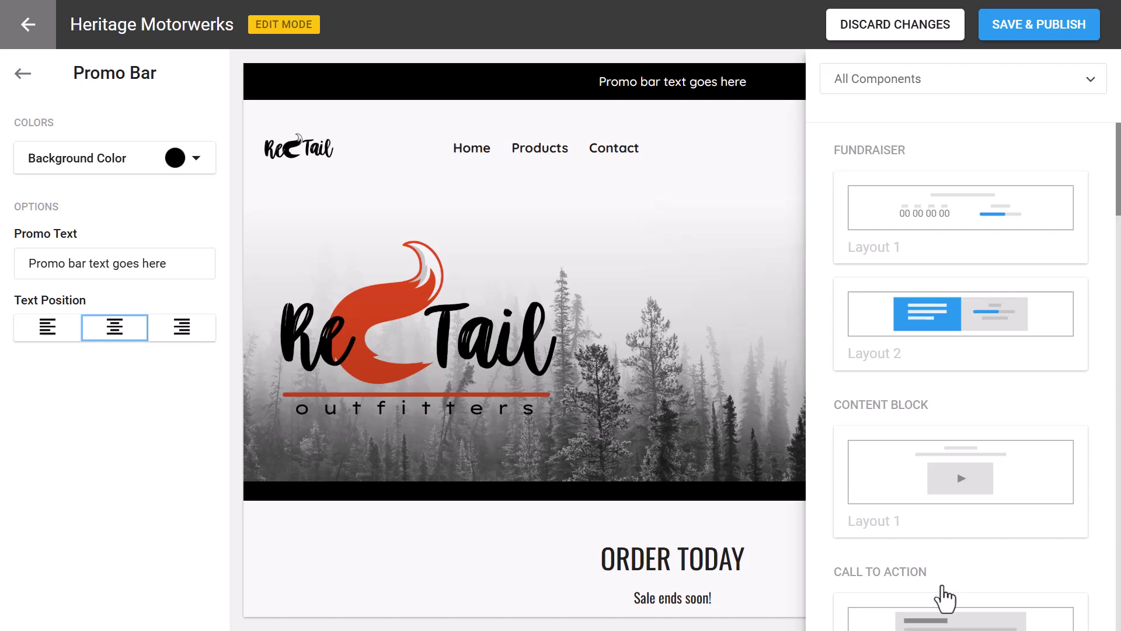
left_click(1031, 342)
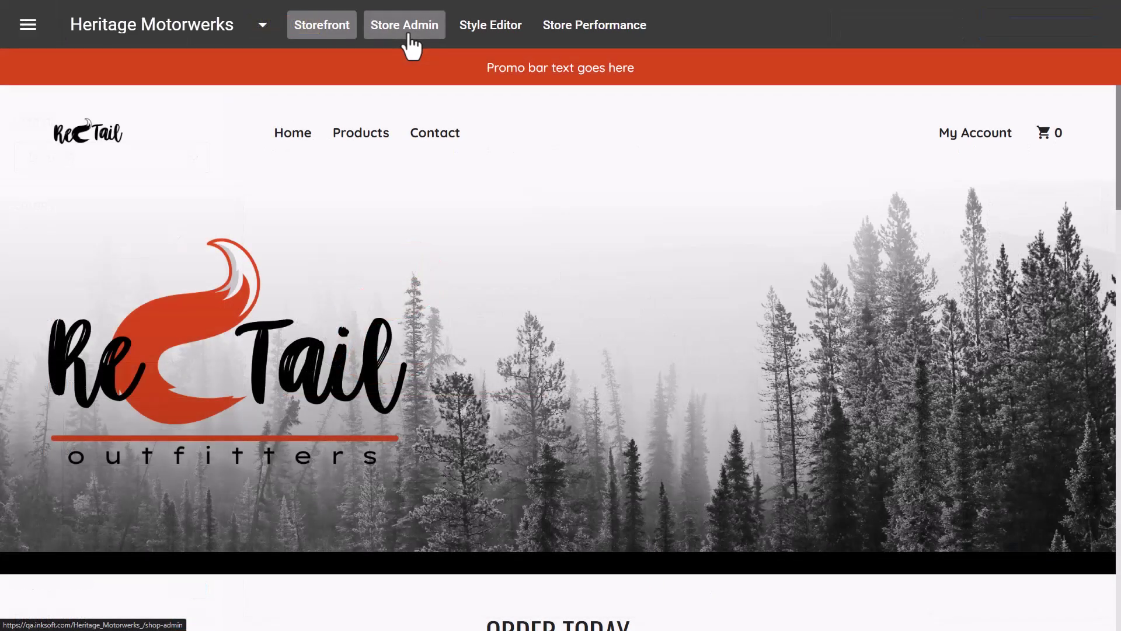
Step: Browse the store's admin settings, including the order and shipping methods settings
left_click(410, 36)
left_click(29, 166)
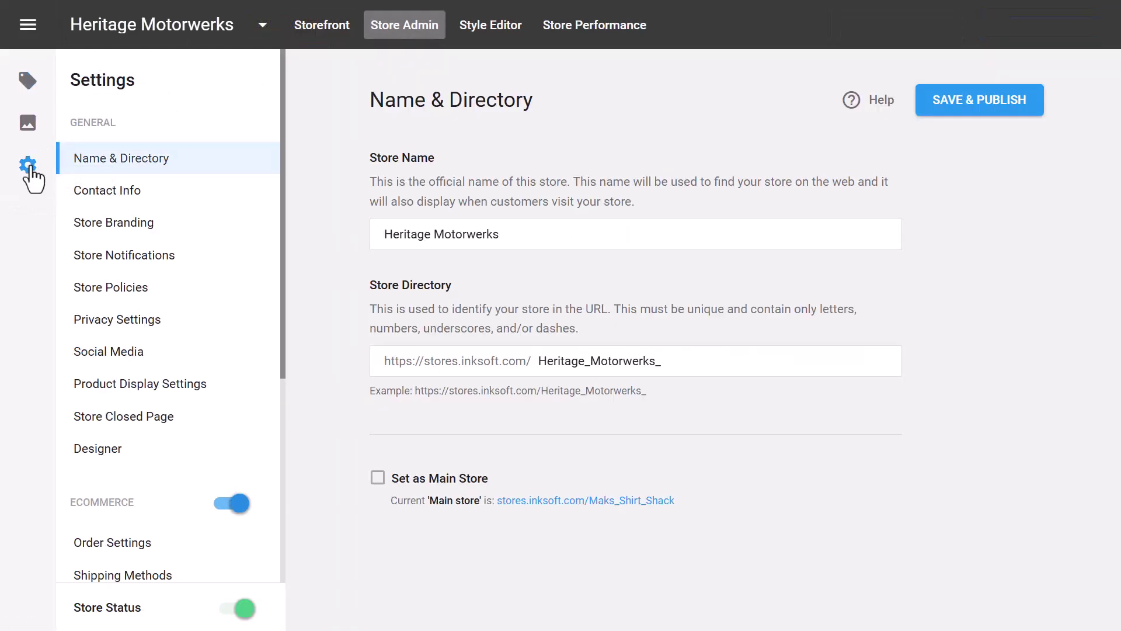
left_click(185, 353)
scroll(187, 362, "down", 4)
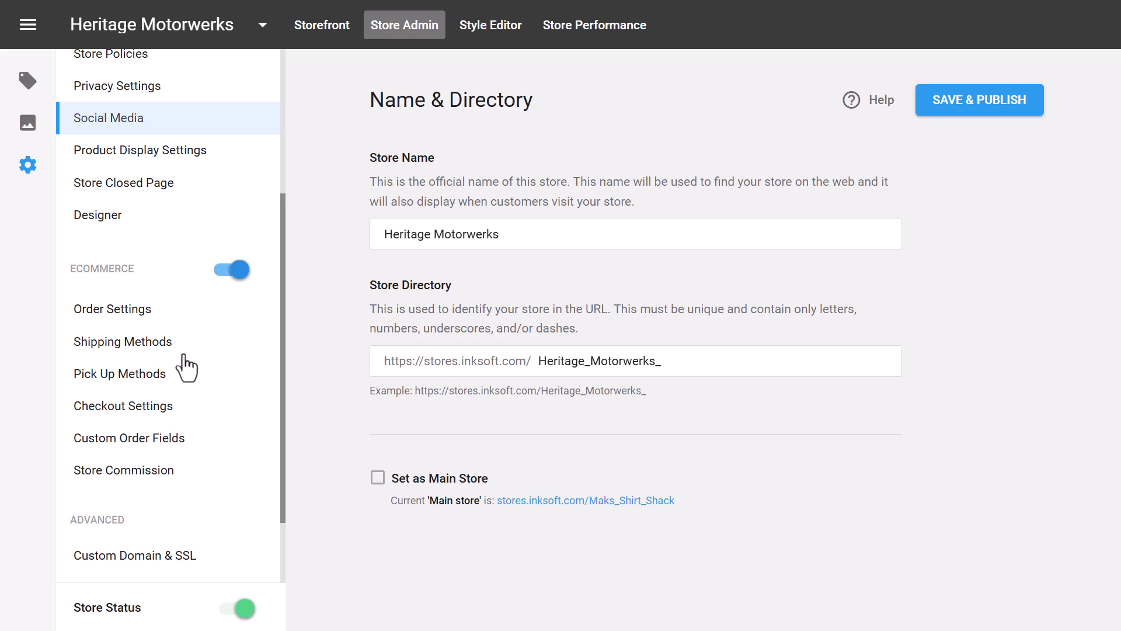
left_click(154, 318)
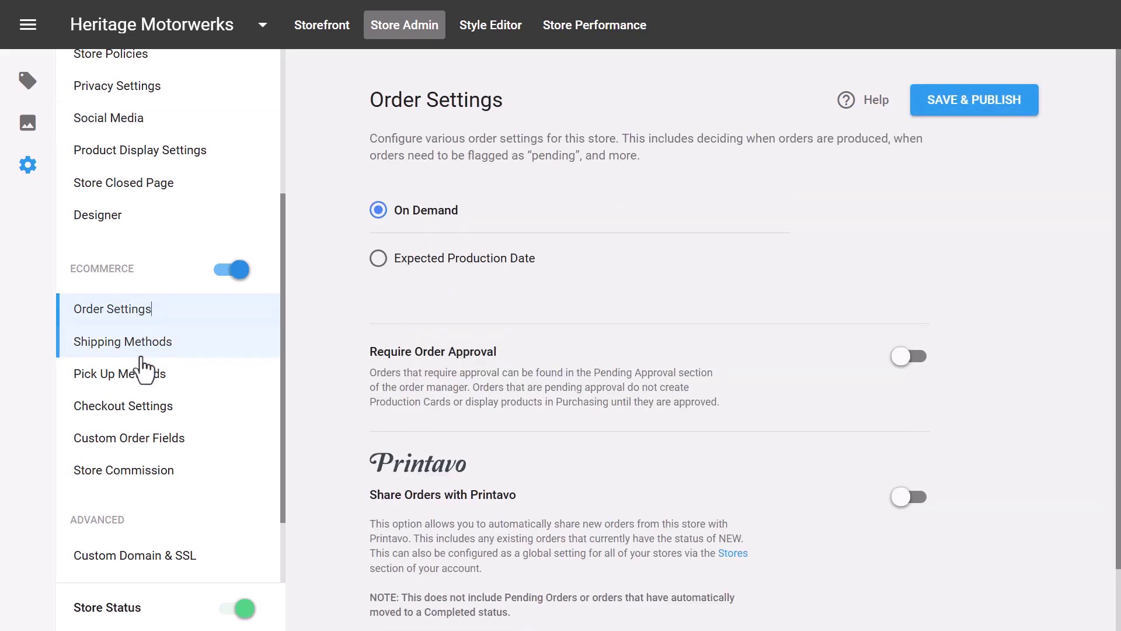
left_click(146, 355)
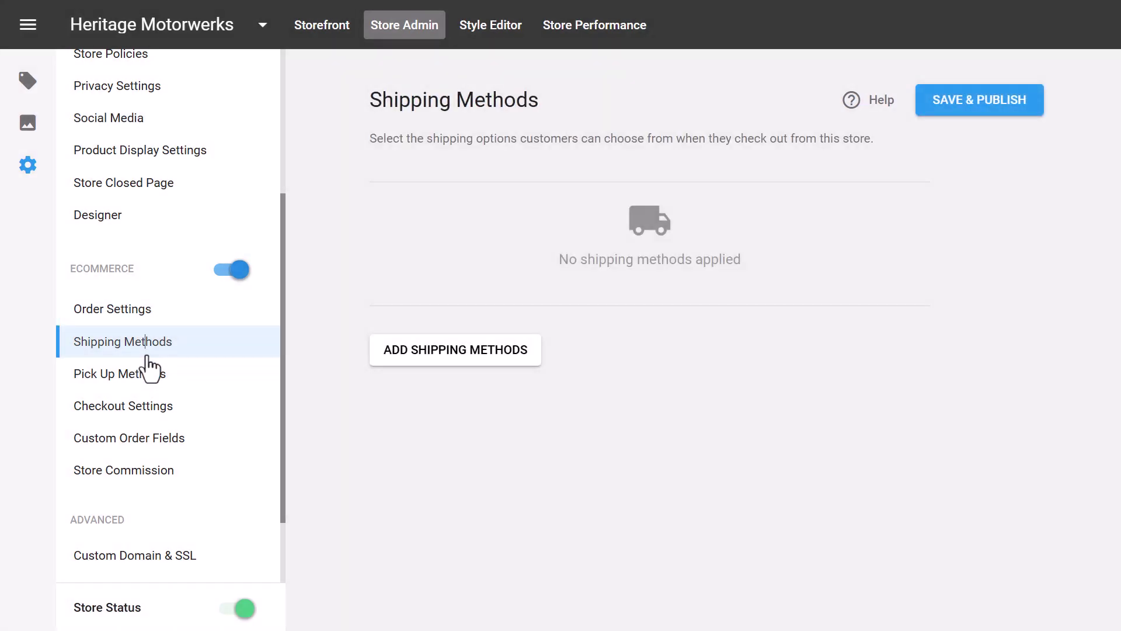
scroll(146, 367, "up", 4)
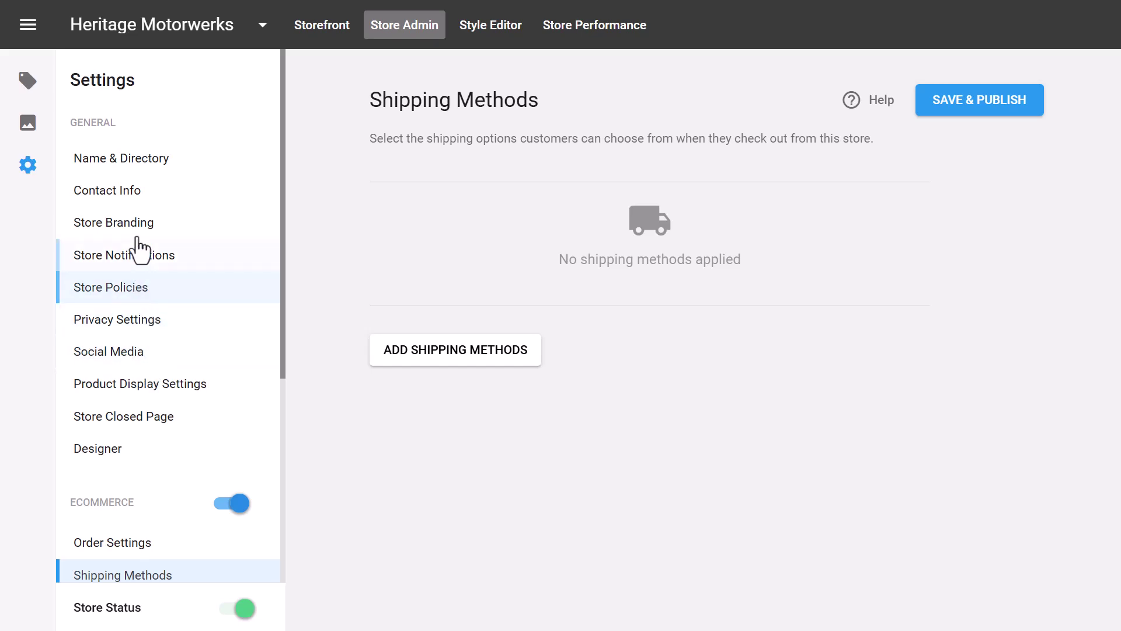
Step: Replace the Store Branding logo with the Heritage Motors Crest PNG
left_click(139, 229)
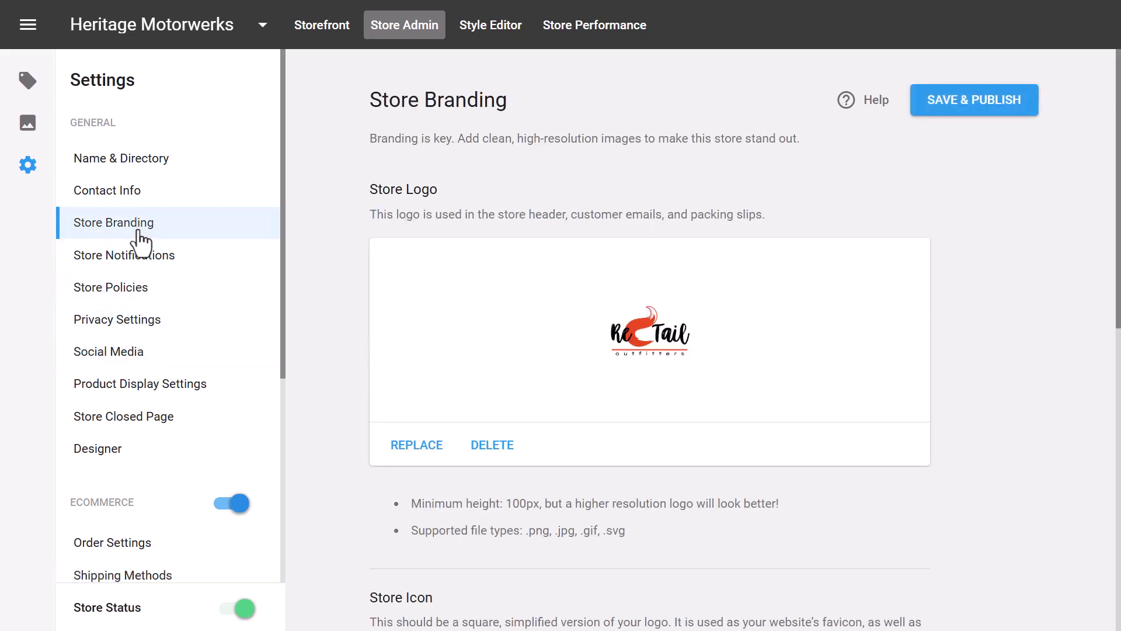
left_click(417, 445)
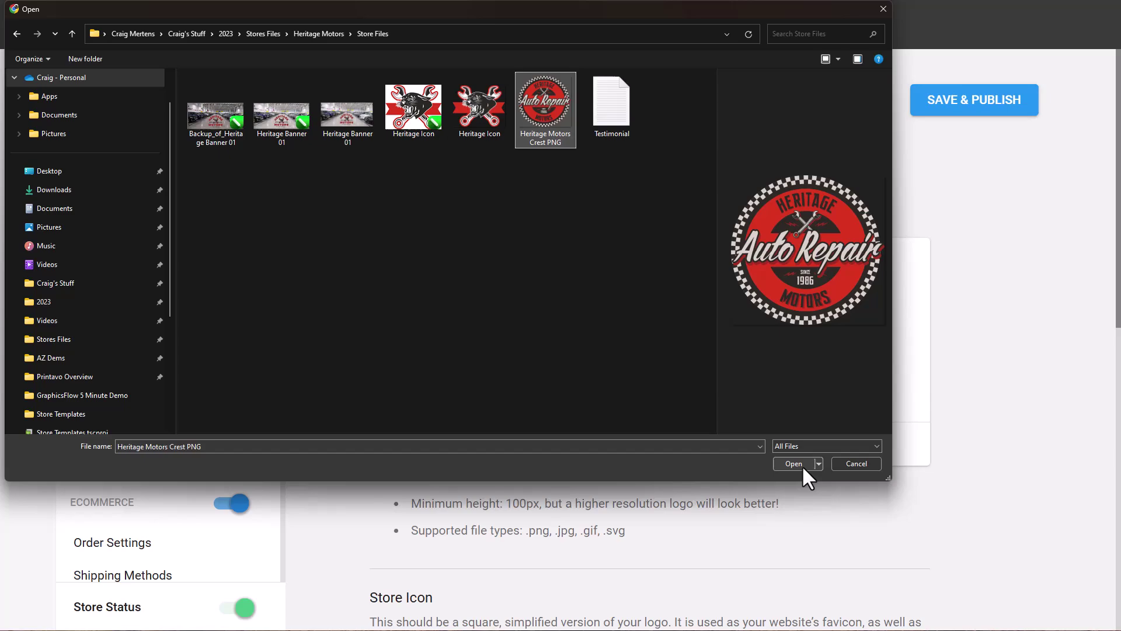
left_click(794, 463)
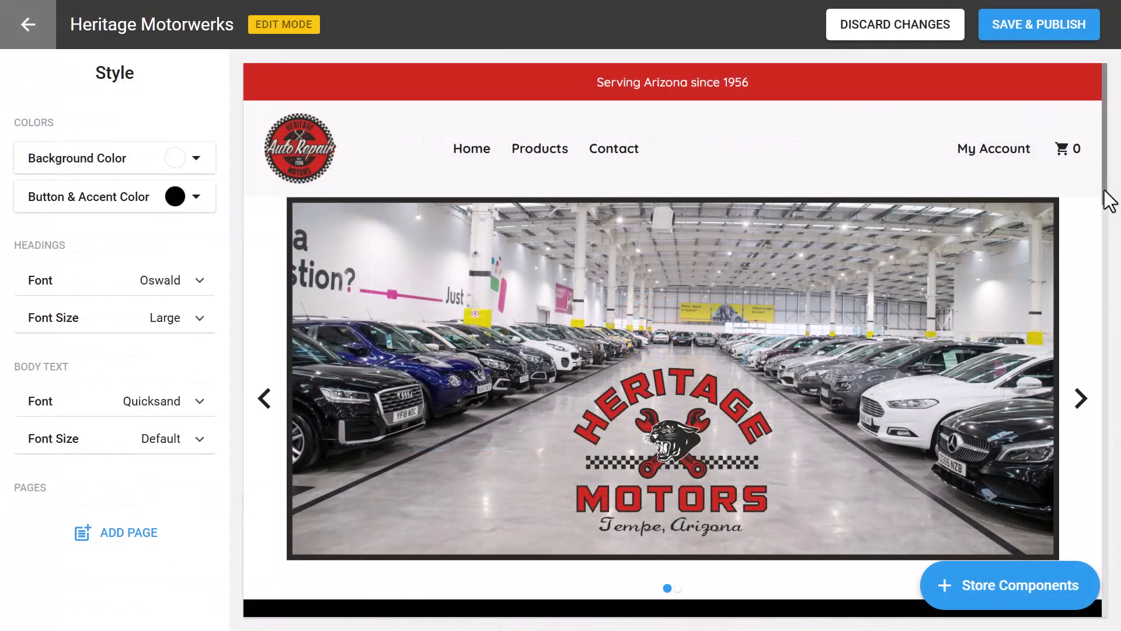
Step: Feature the Heavy Cotton, Ladies Ring Spun Cotton and Heavy Cotton V-Neck T-shirts in Merch, Ladies shirt first
left_click_drag(1105, 194, 1104, 376)
mouse_move(896, 275)
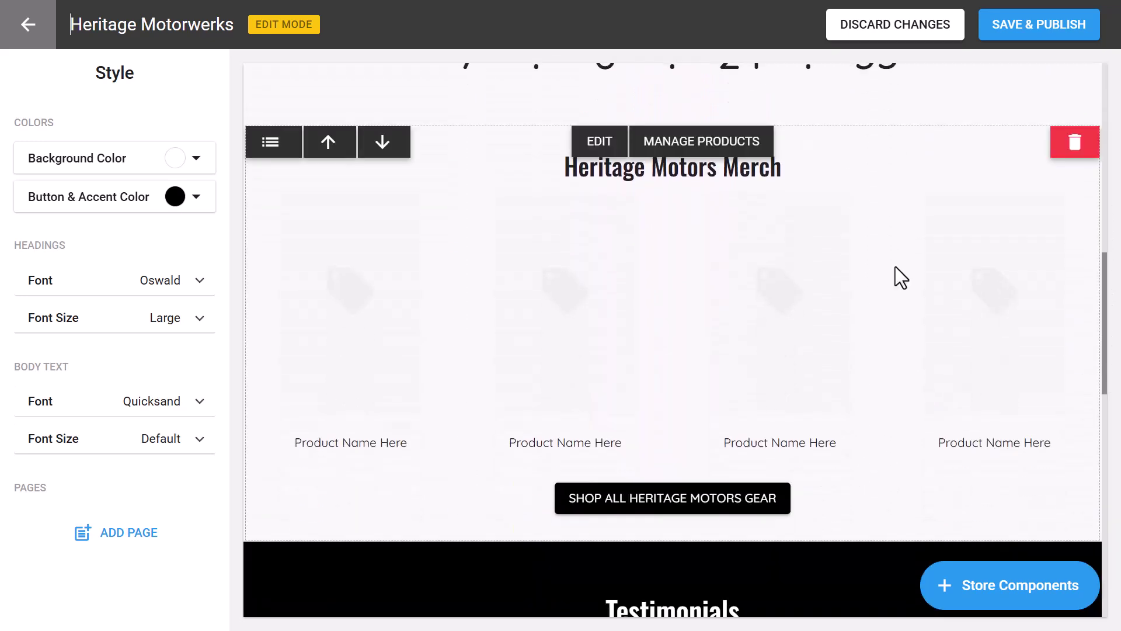
left_click(660, 147)
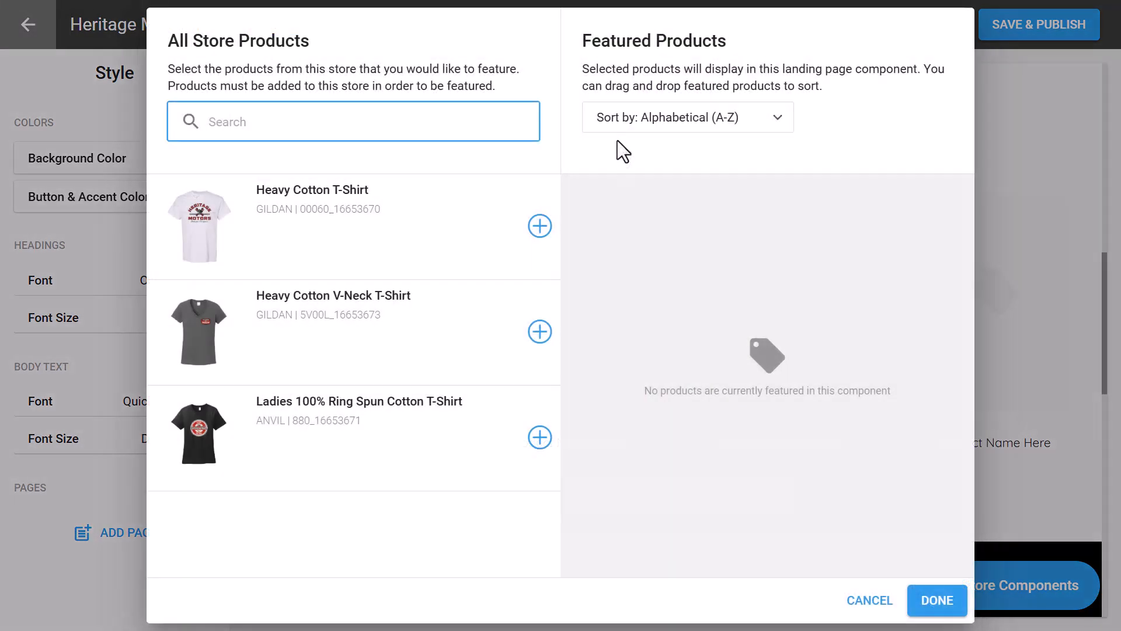
left_click(537, 229)
left_click(537, 333)
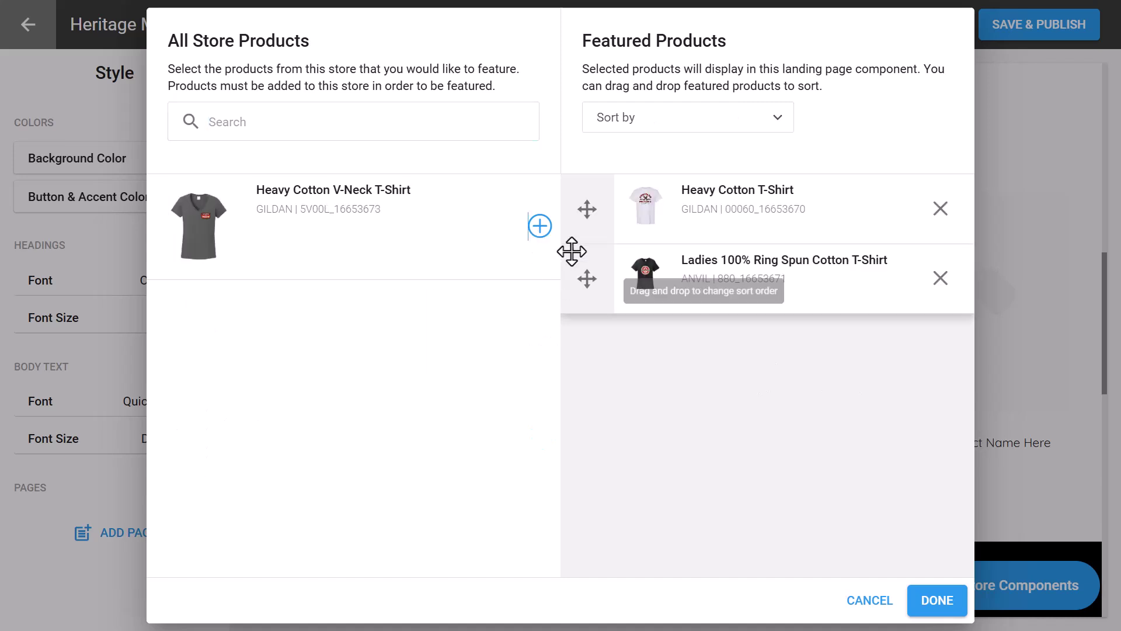
left_click(540, 226)
left_click_drag(588, 209, 581, 272)
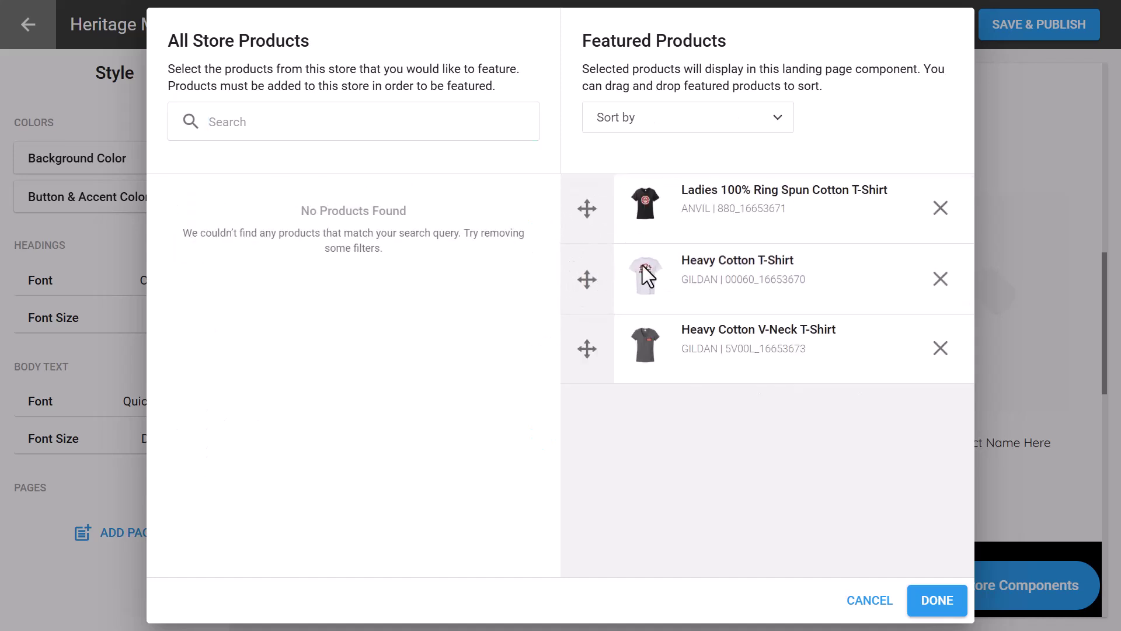
left_click(934, 603)
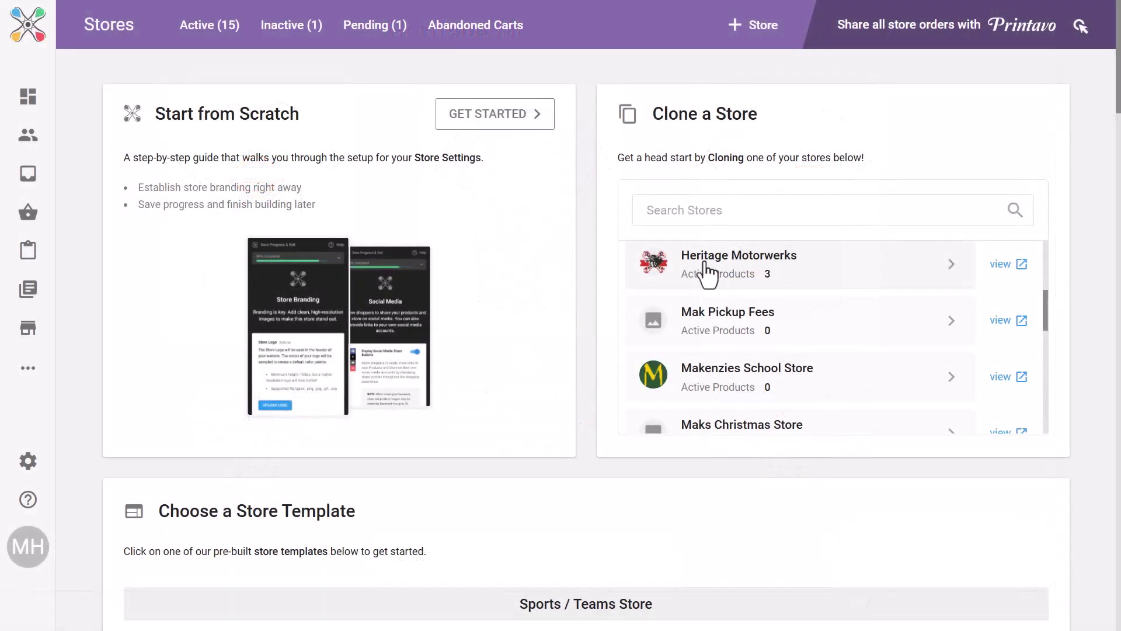
Step: Clone Heritage Motorwerks as 'Old School Audio' with products and store art included
left_click(706, 270)
type("Old School Audio")
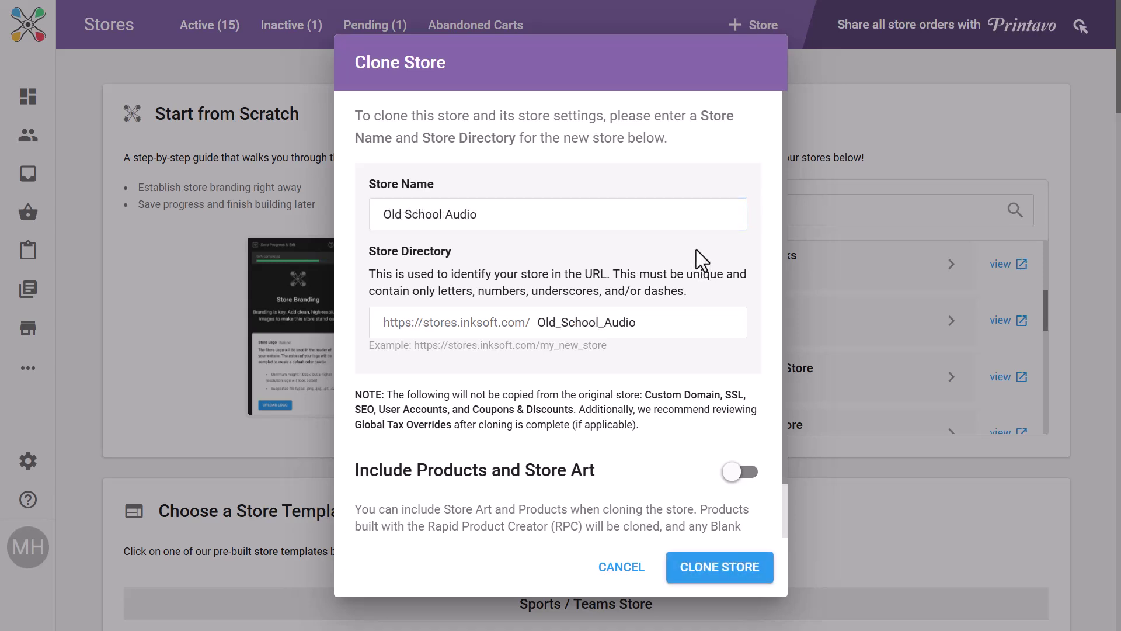
left_click(738, 471)
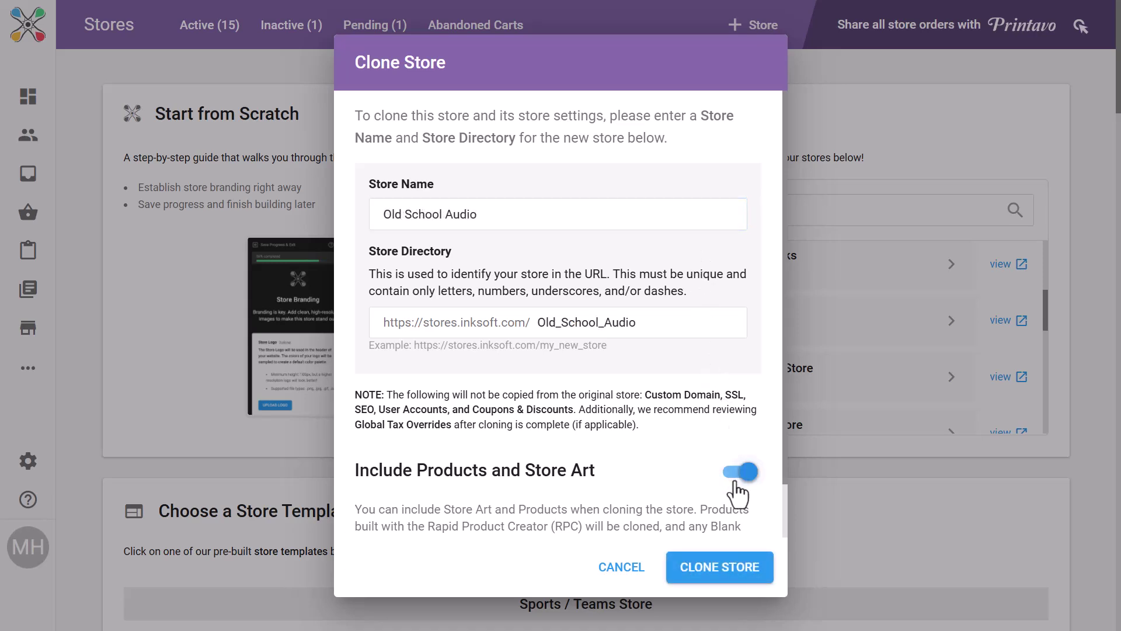
left_click(720, 568)
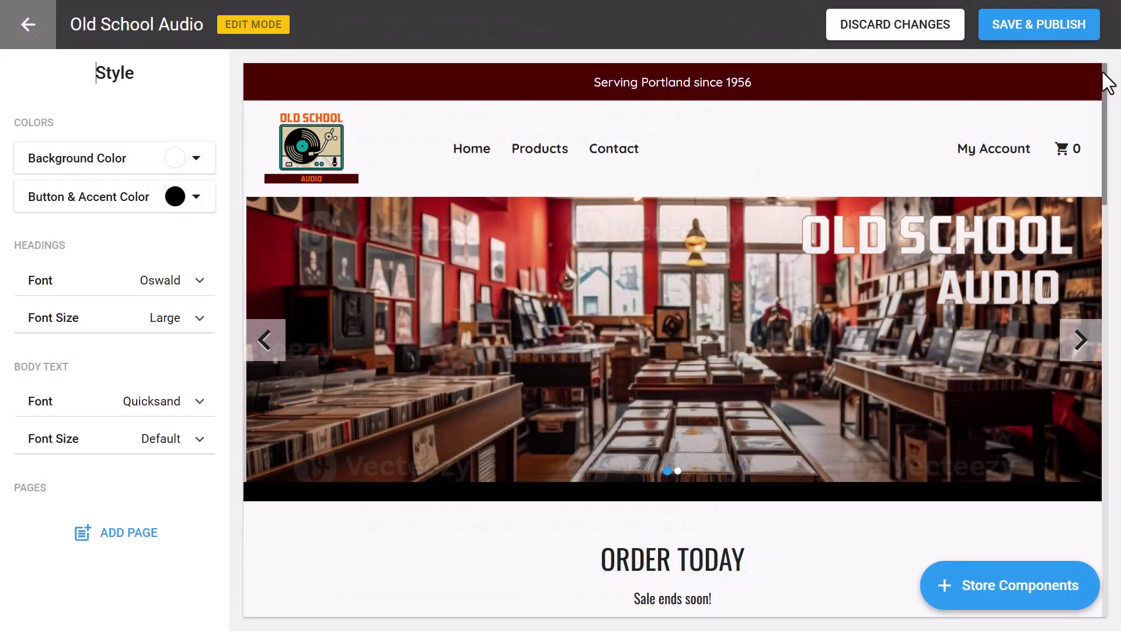
left_click_drag(1107, 81, 1104, 251)
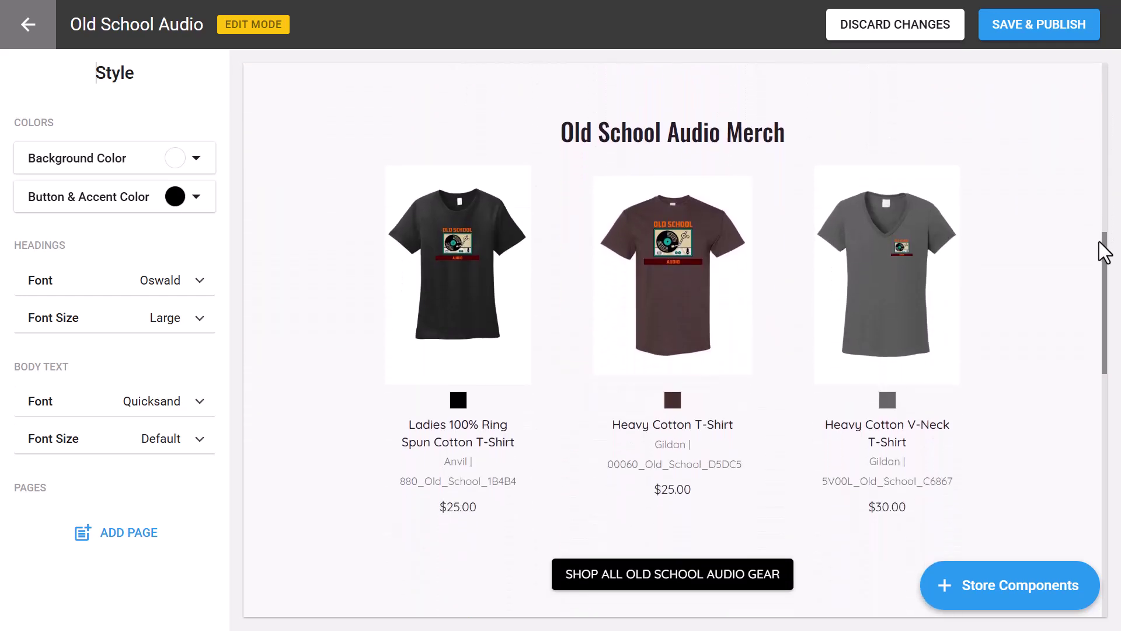